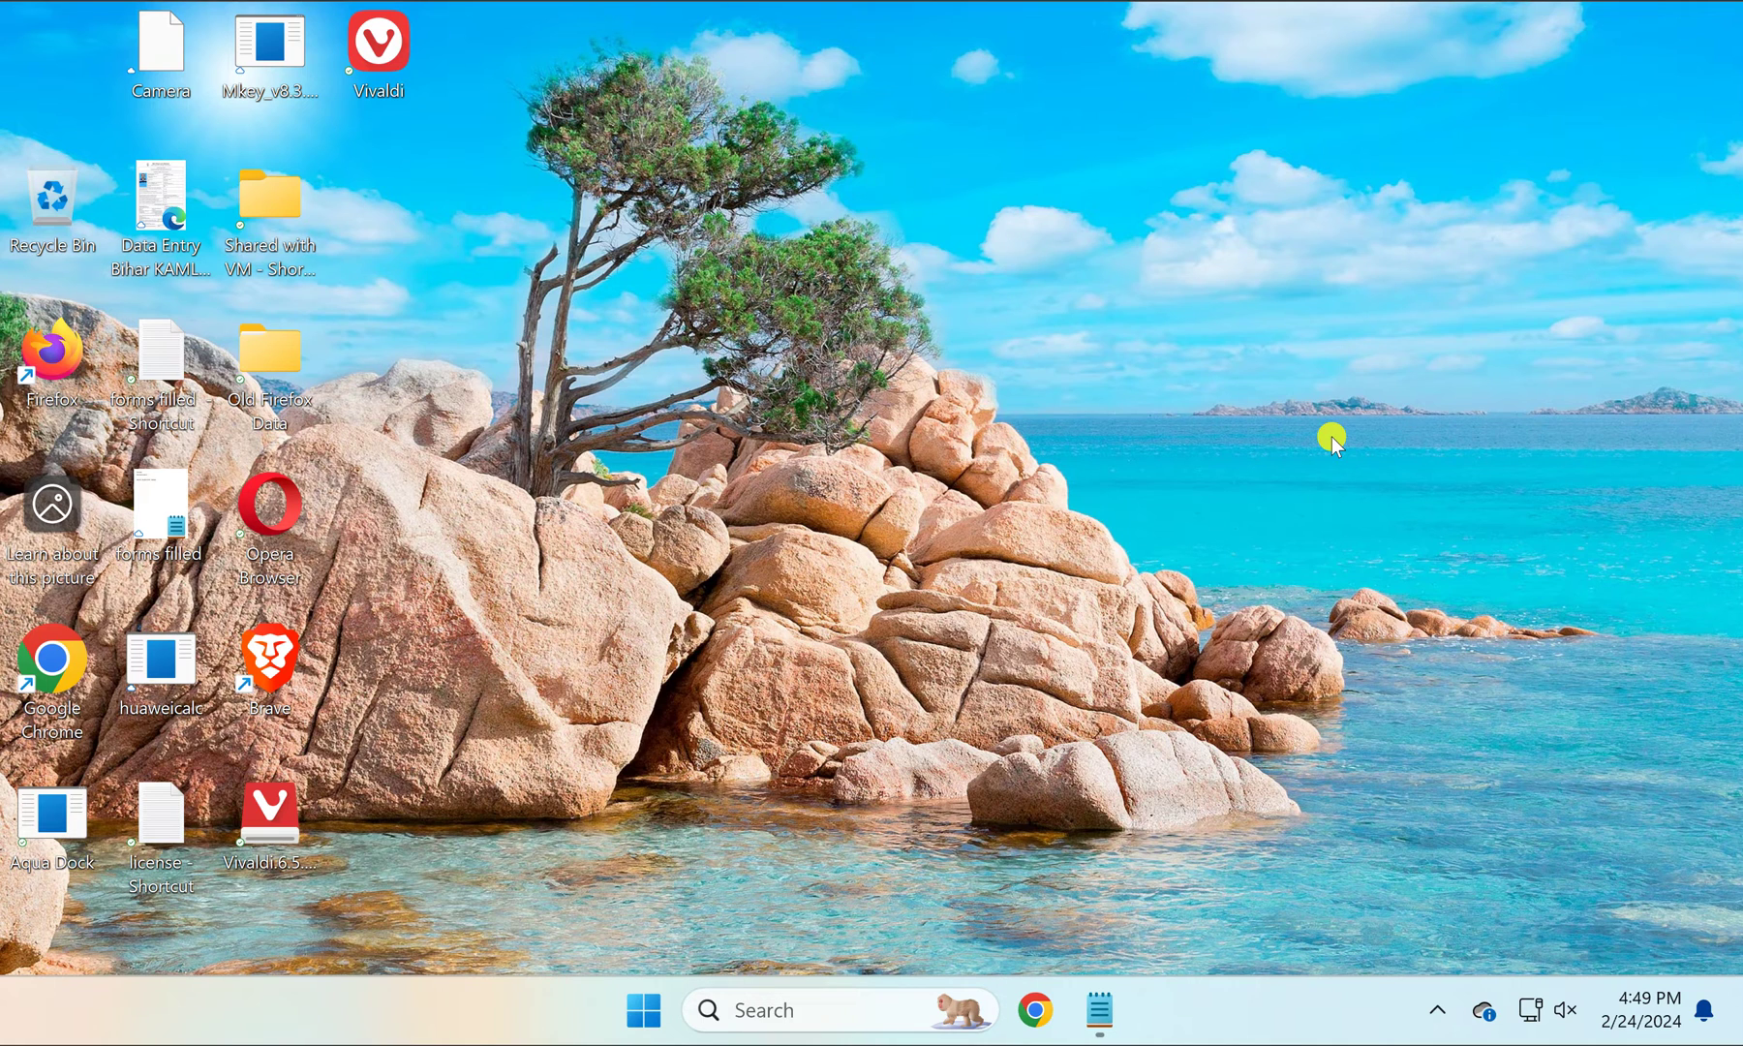
# Launch Vivaldi and go to chrome://settings/passwords.
pyautogui.doubleClick(387, 52)
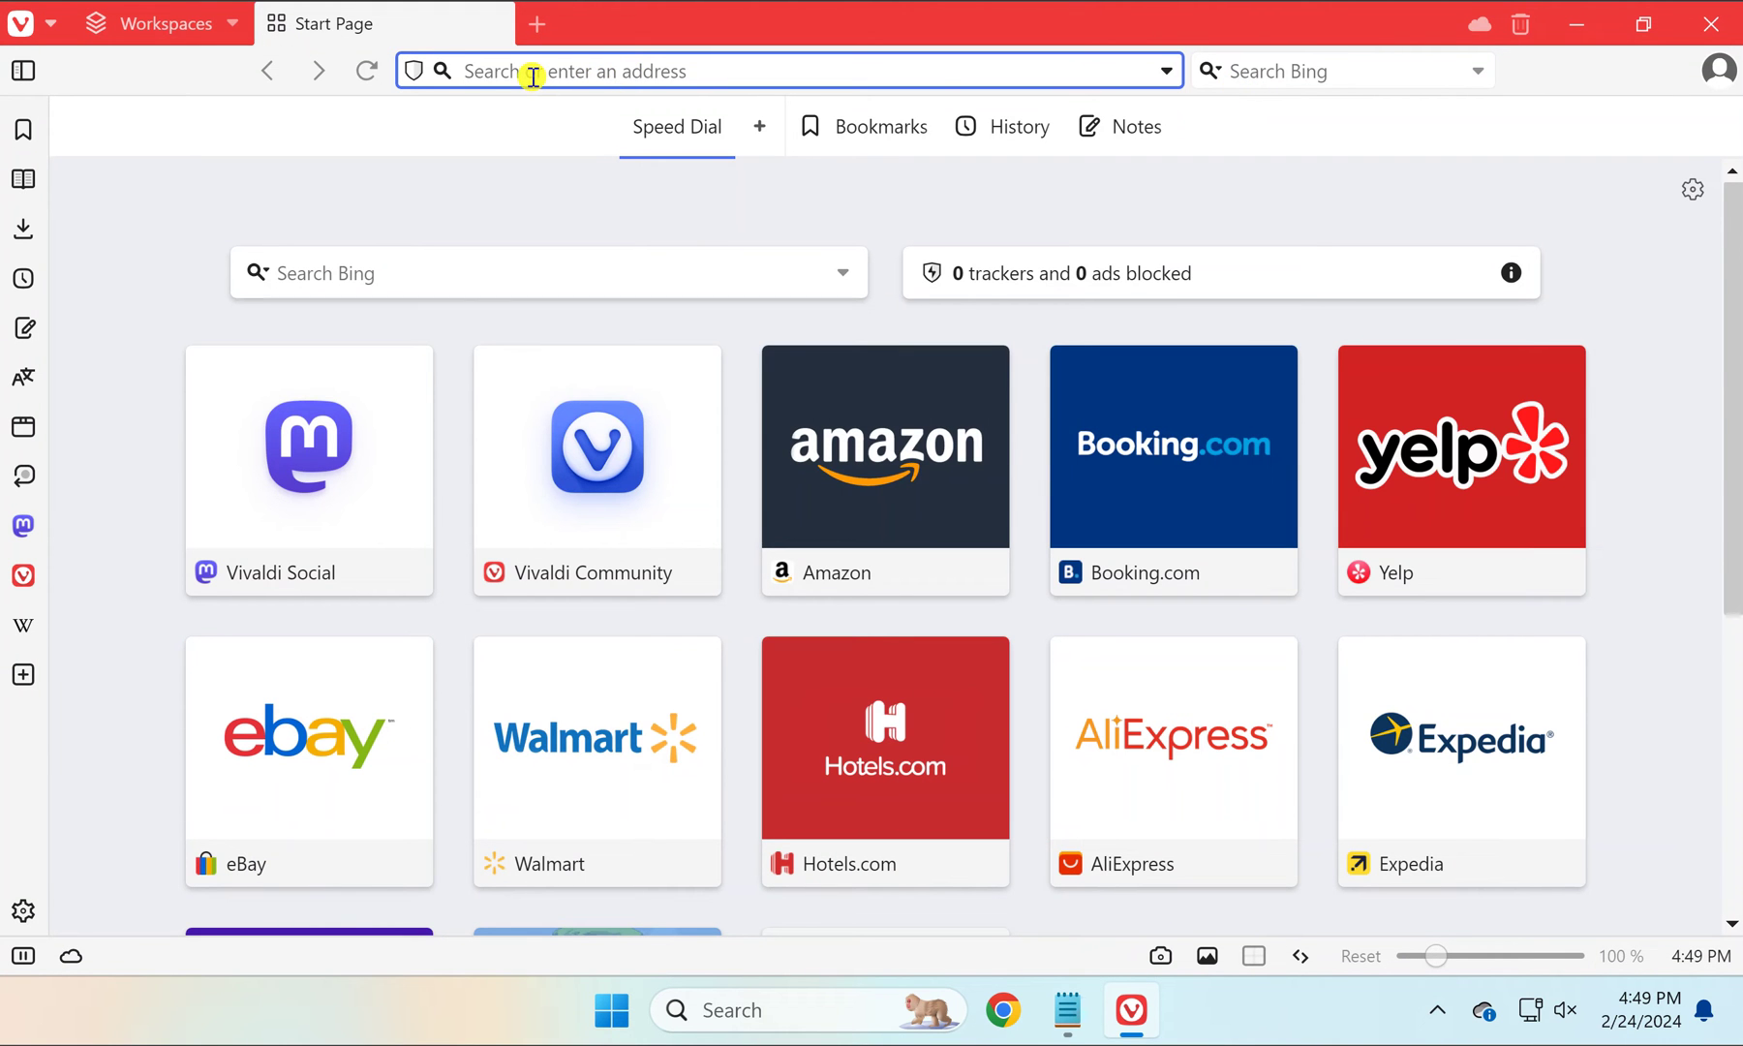
pyautogui.write('chrome://settings/passwords')
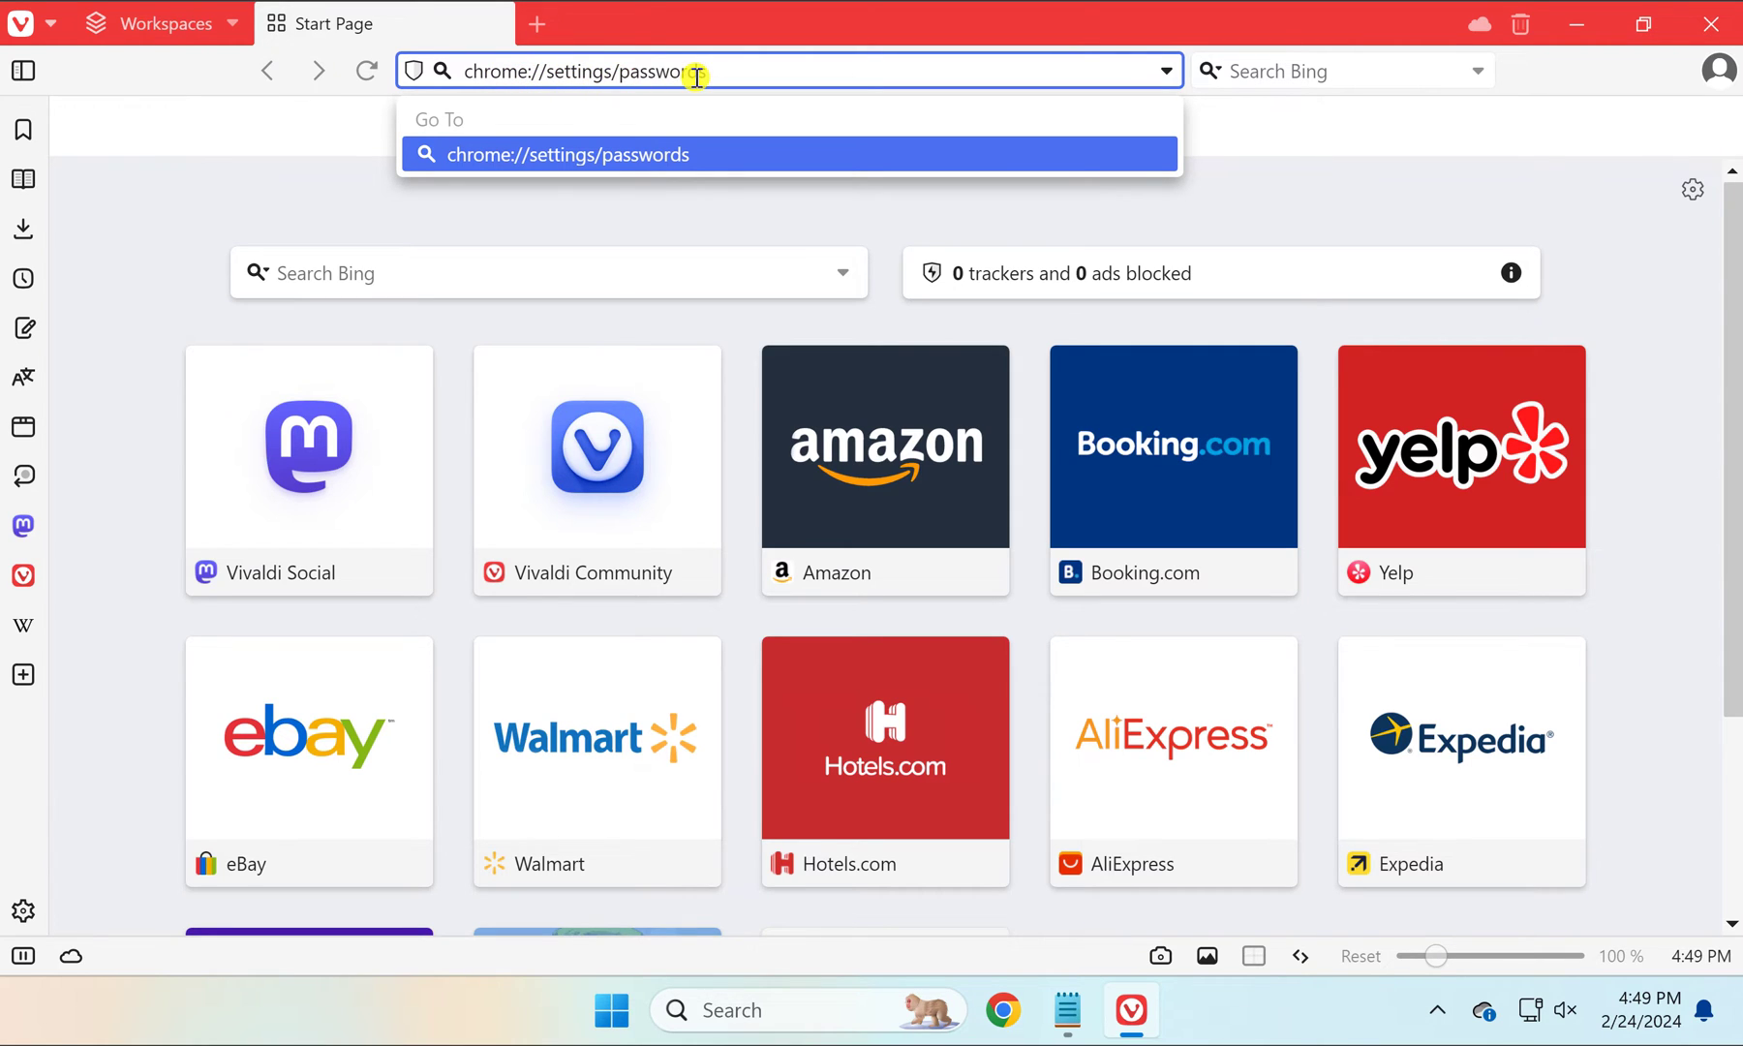
pyautogui.press('Return')
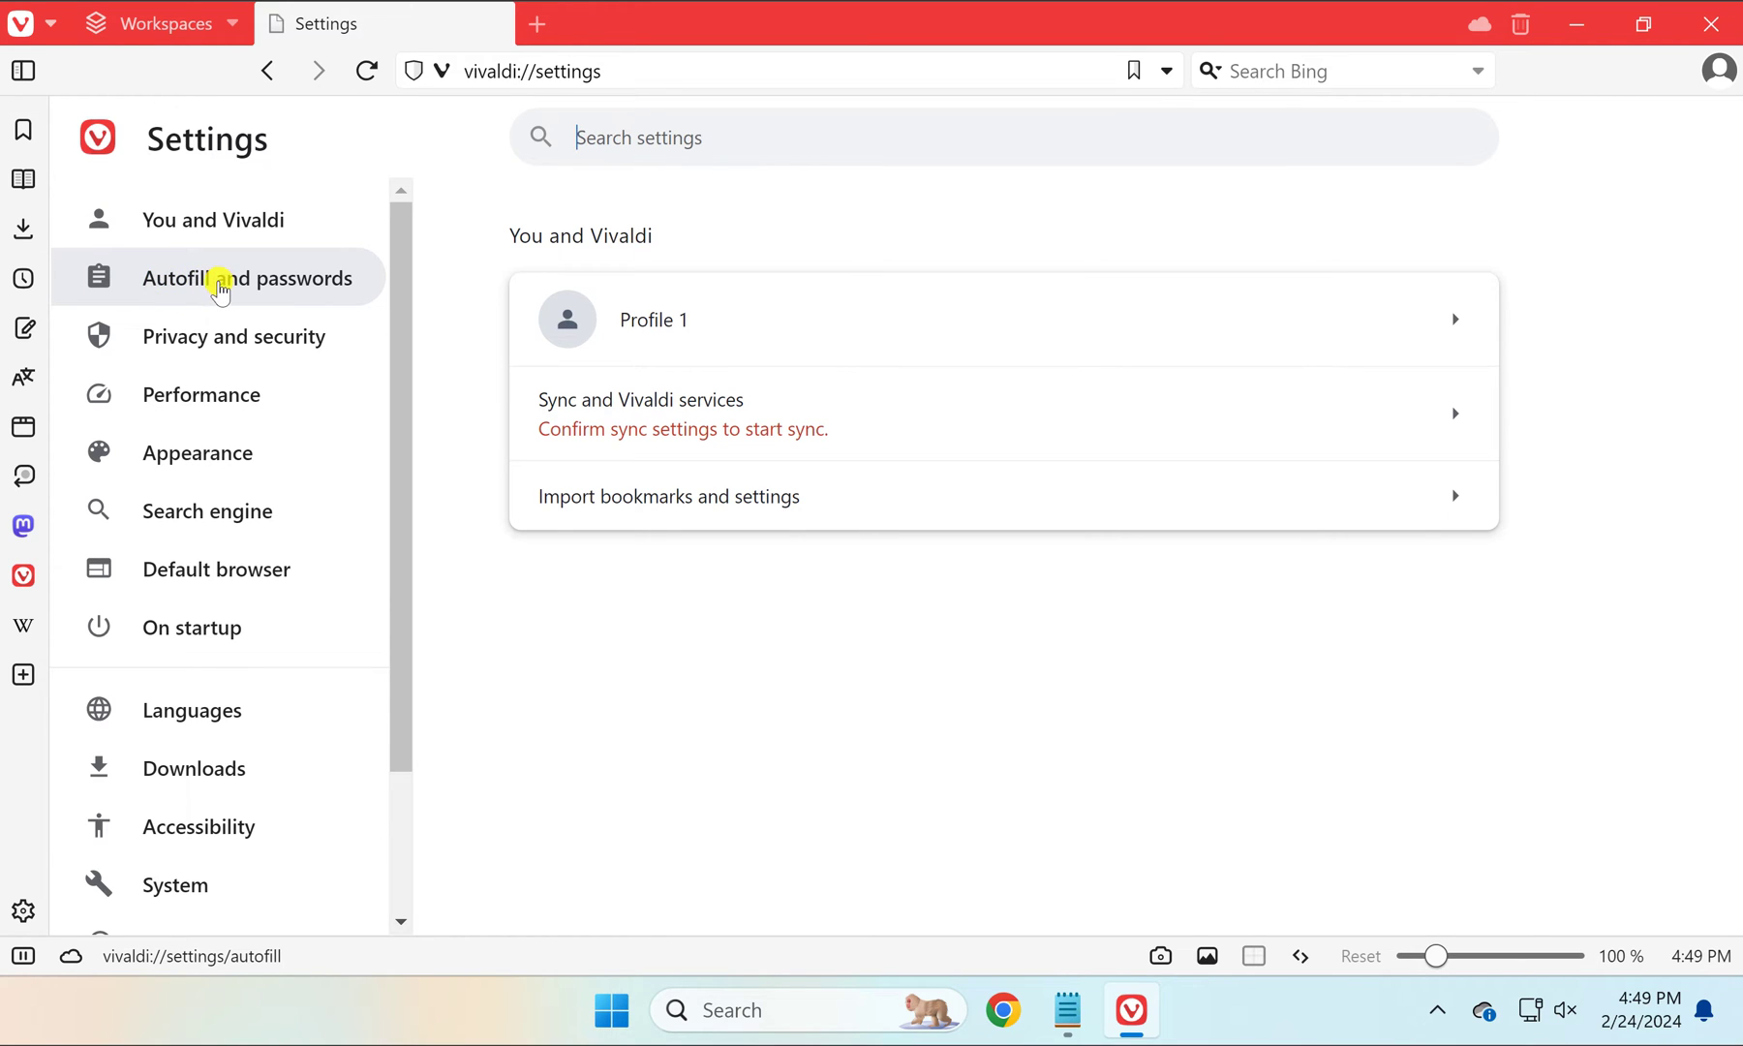
# Go to Autofill and passwords and open the Vivaldi Password Manager.
pyautogui.click(220, 290)
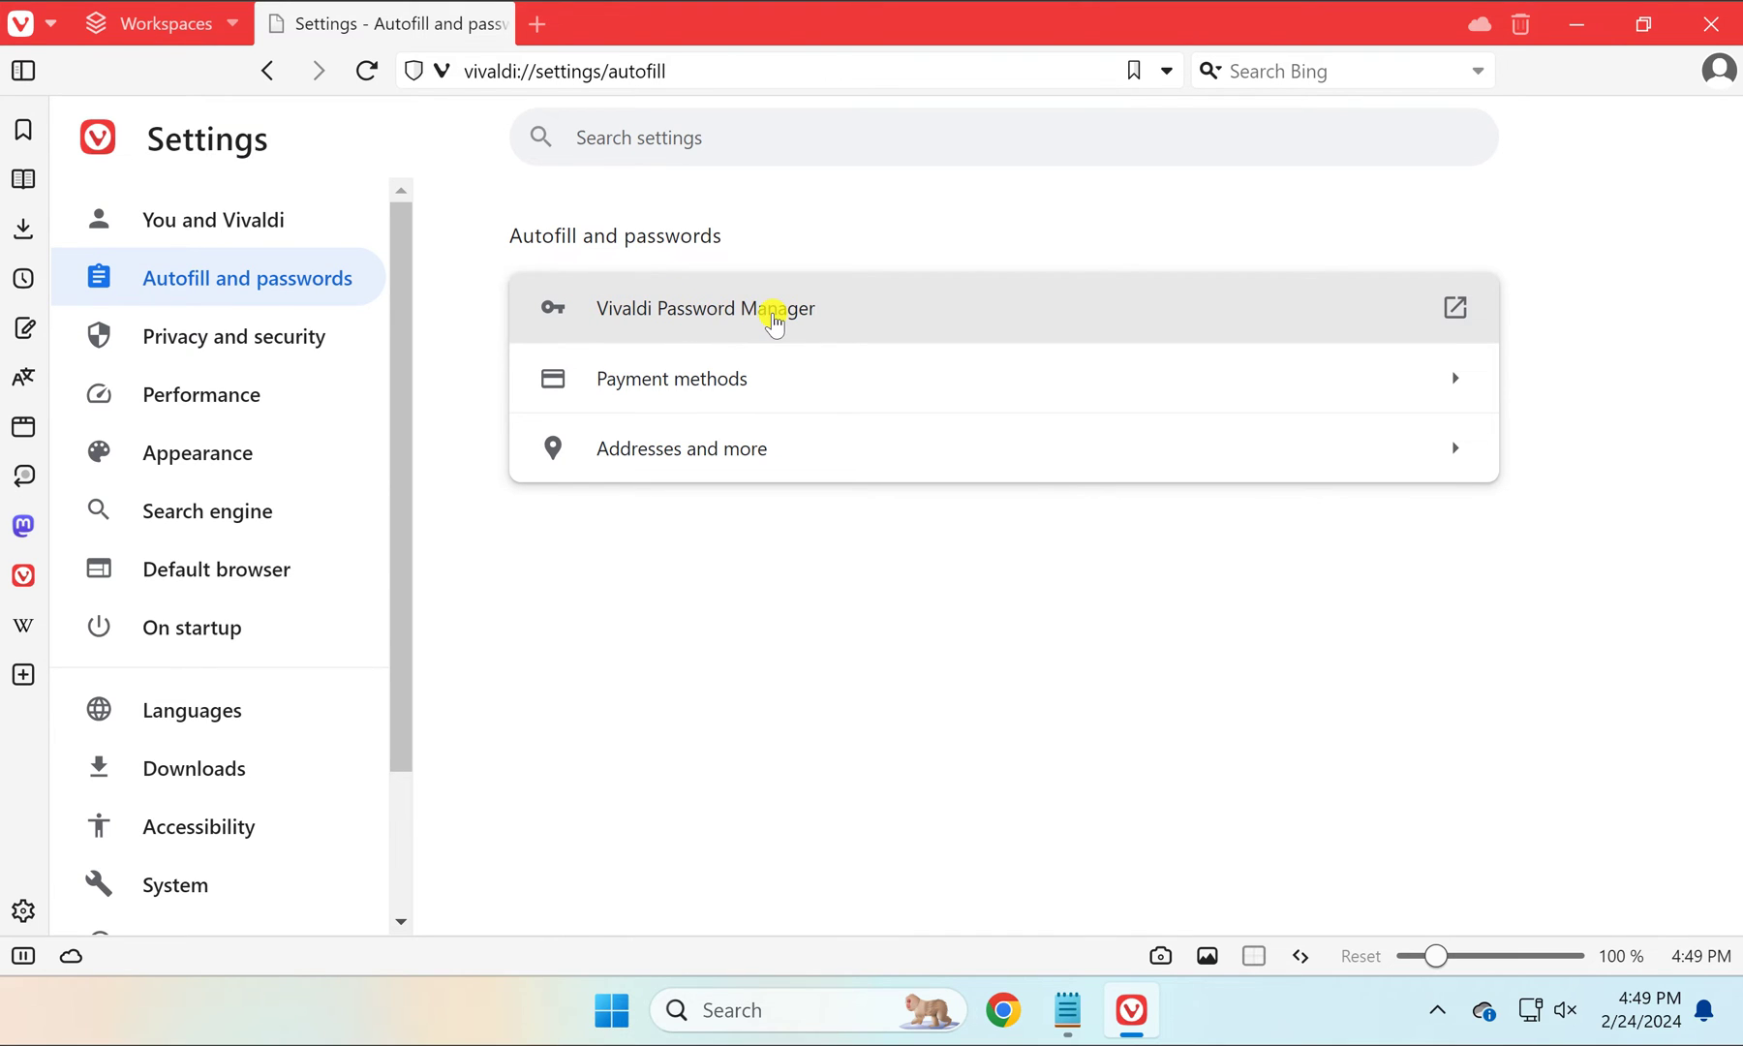
pyautogui.click(772, 324)
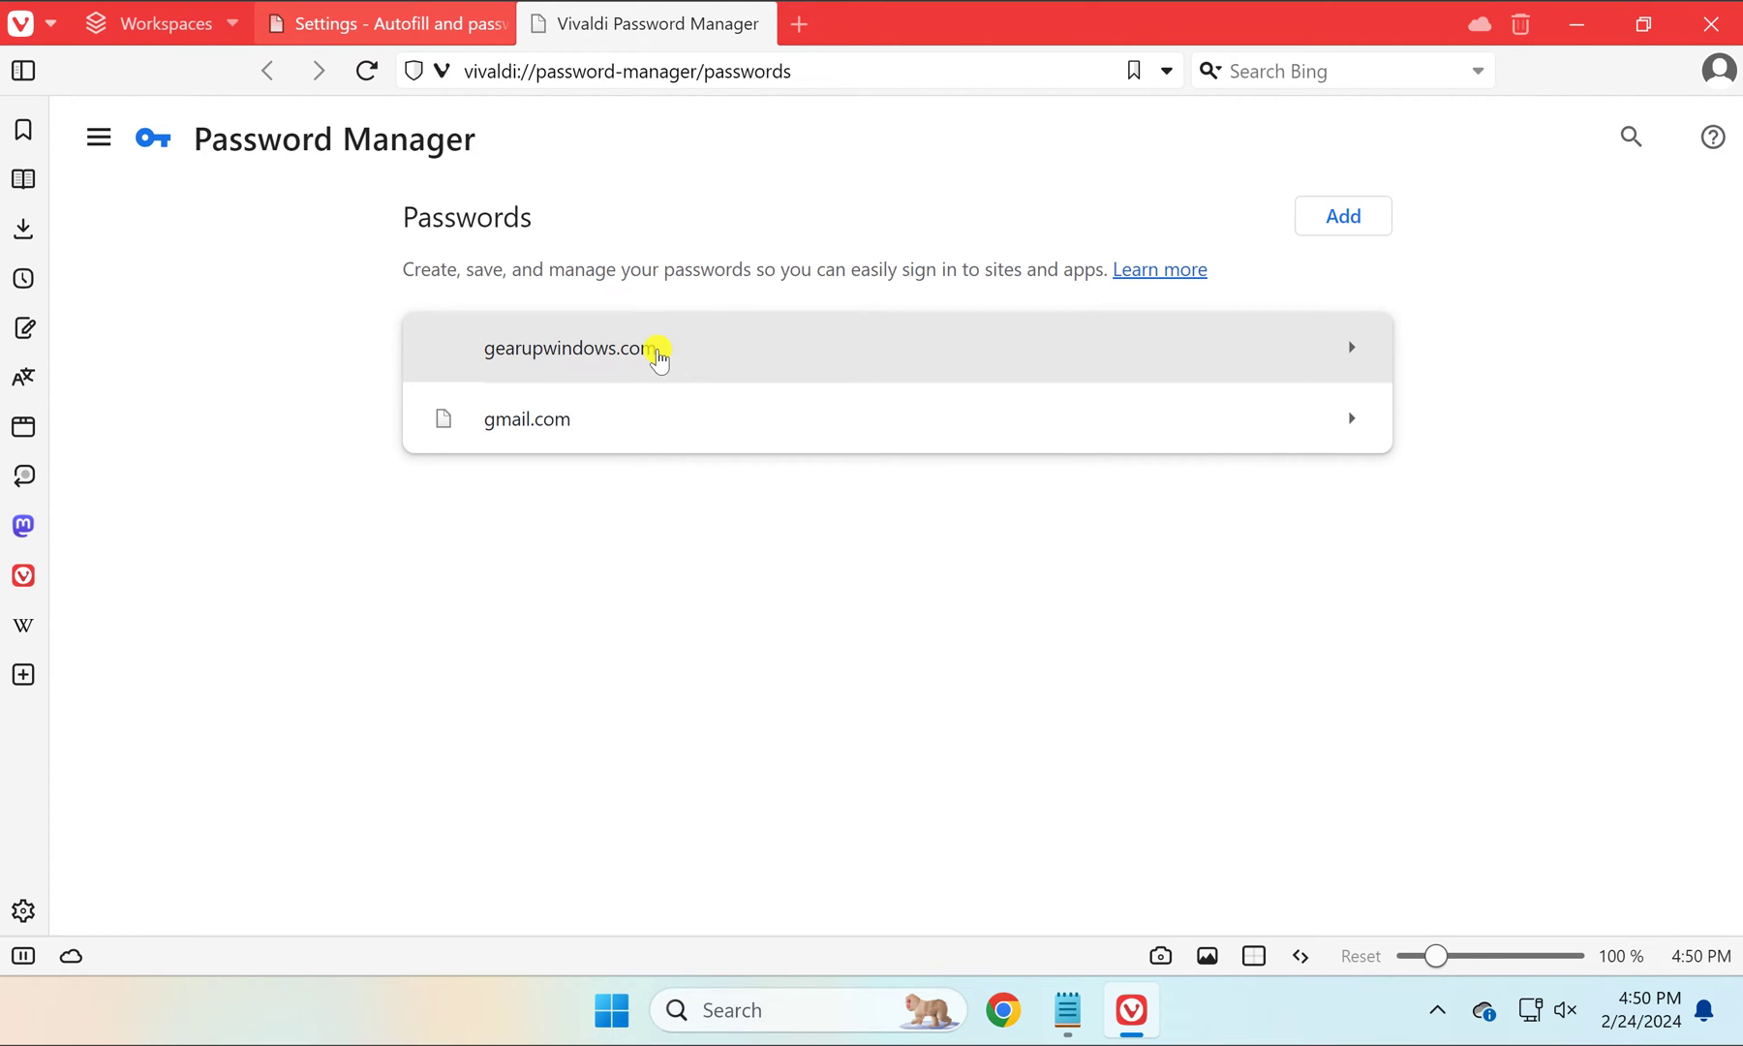
# Open the gearupwindows.com login and show its password in plain text.
pyautogui.click(658, 356)
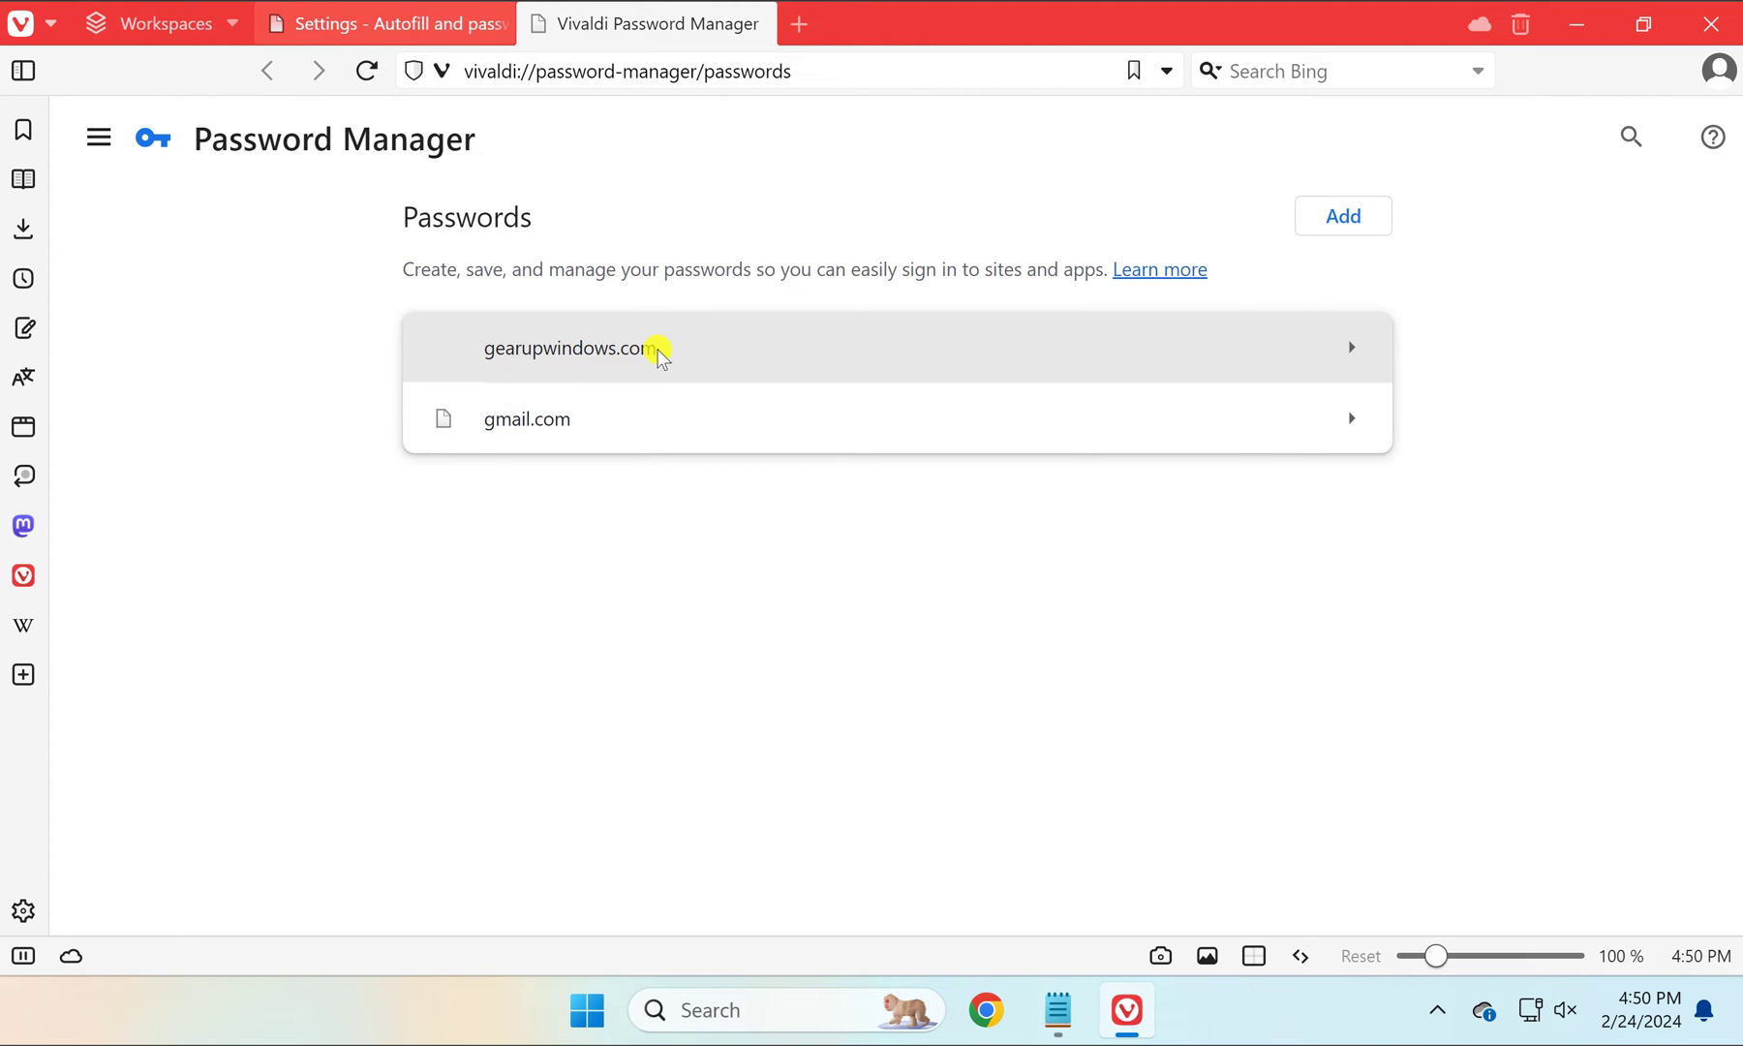
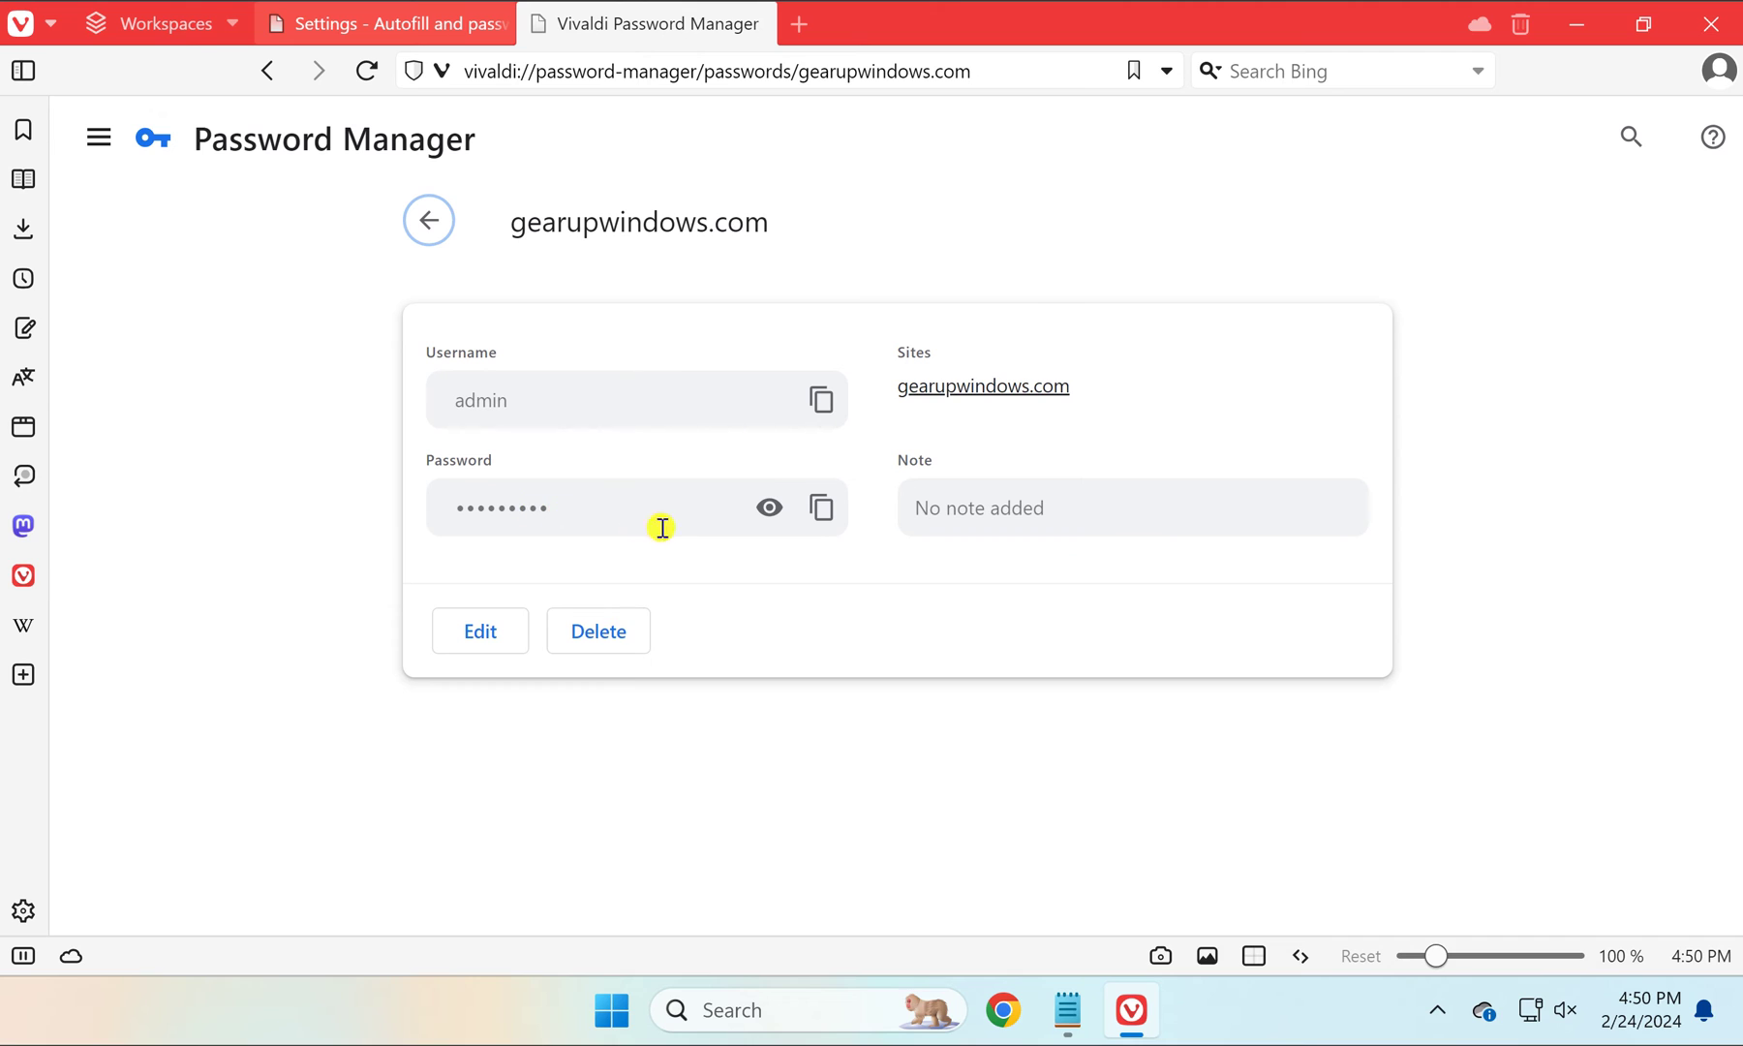
pyautogui.click(769, 509)
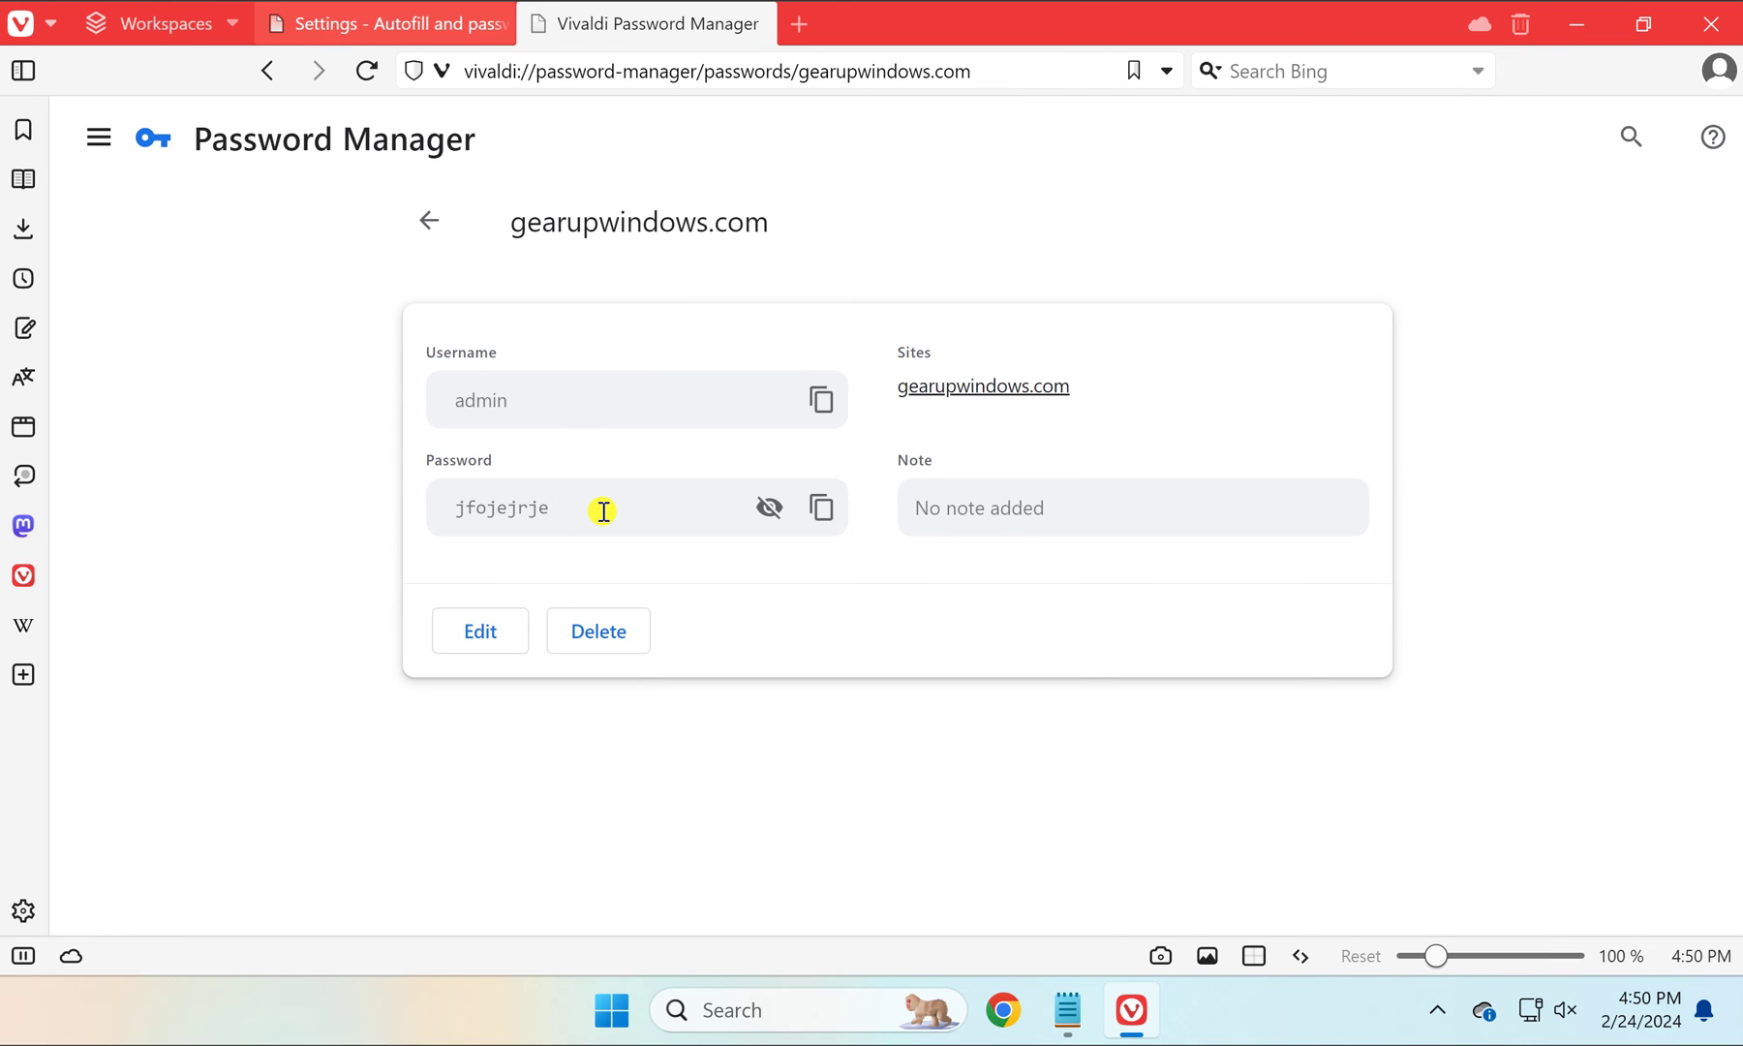
pyautogui.click(482, 633)
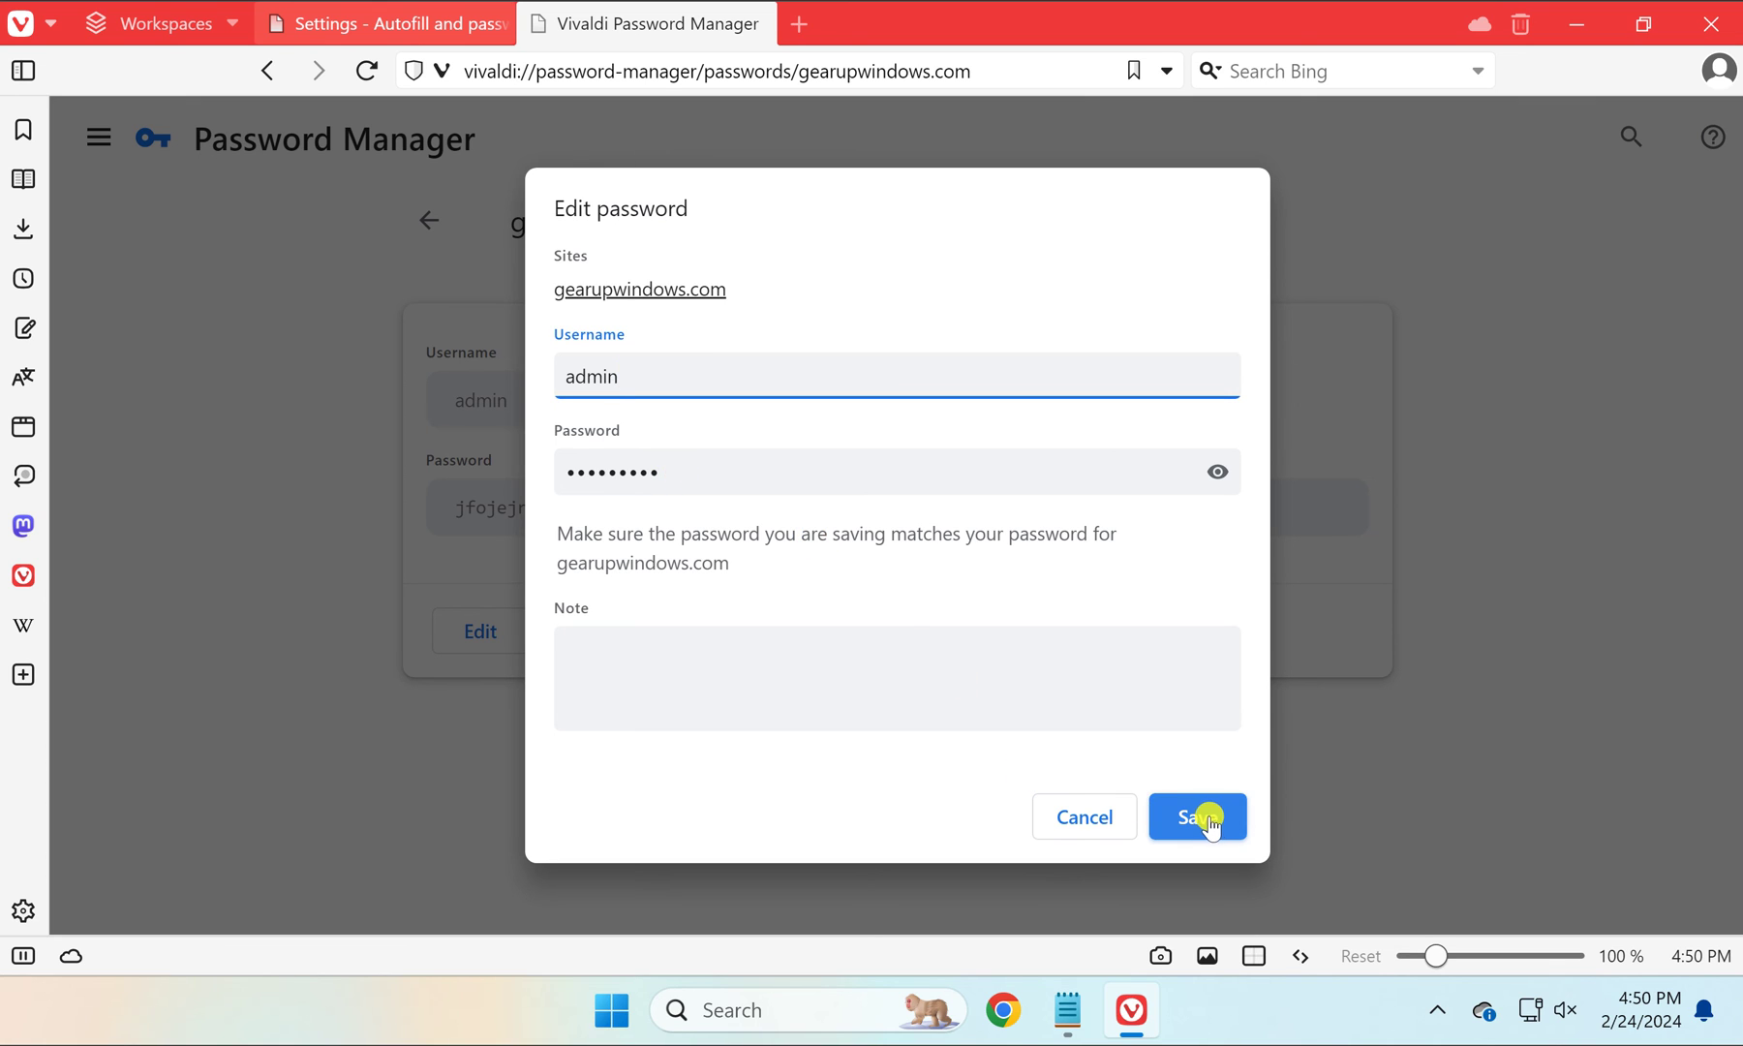
pyautogui.click(1174, 814)
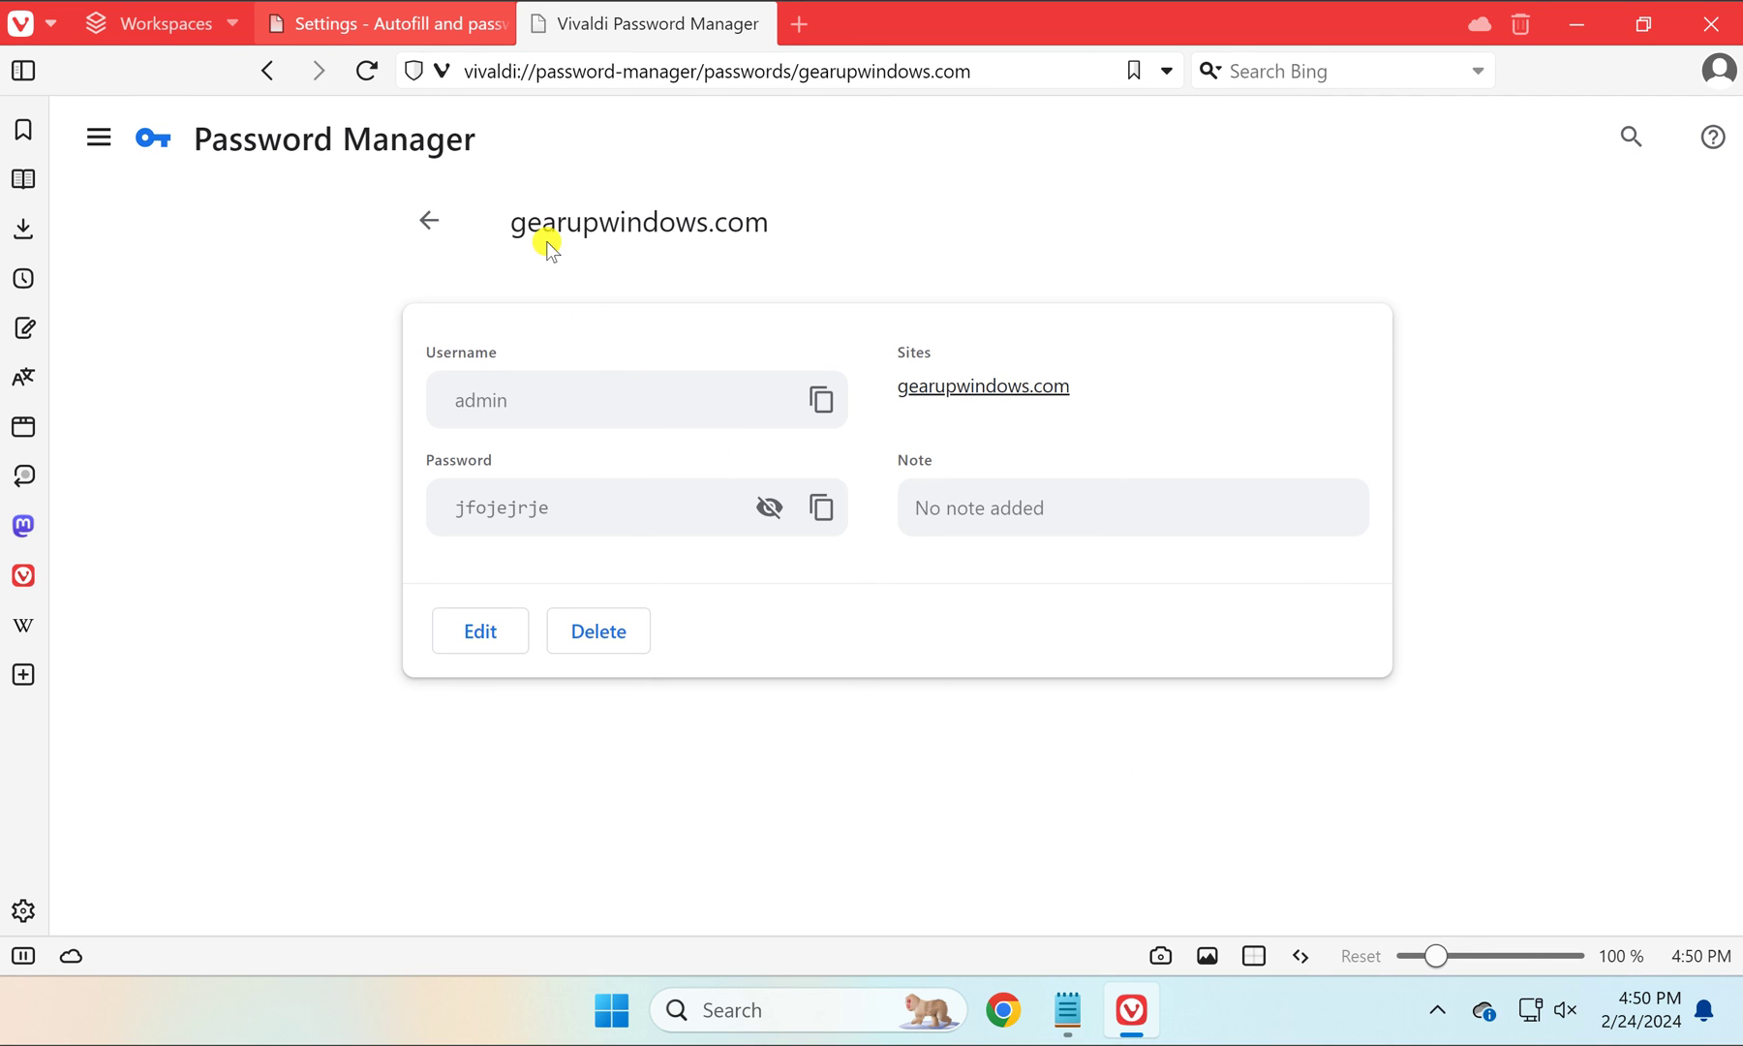
# Delete the gearupwindows.com login from its details page.
pyautogui.click(615, 641)
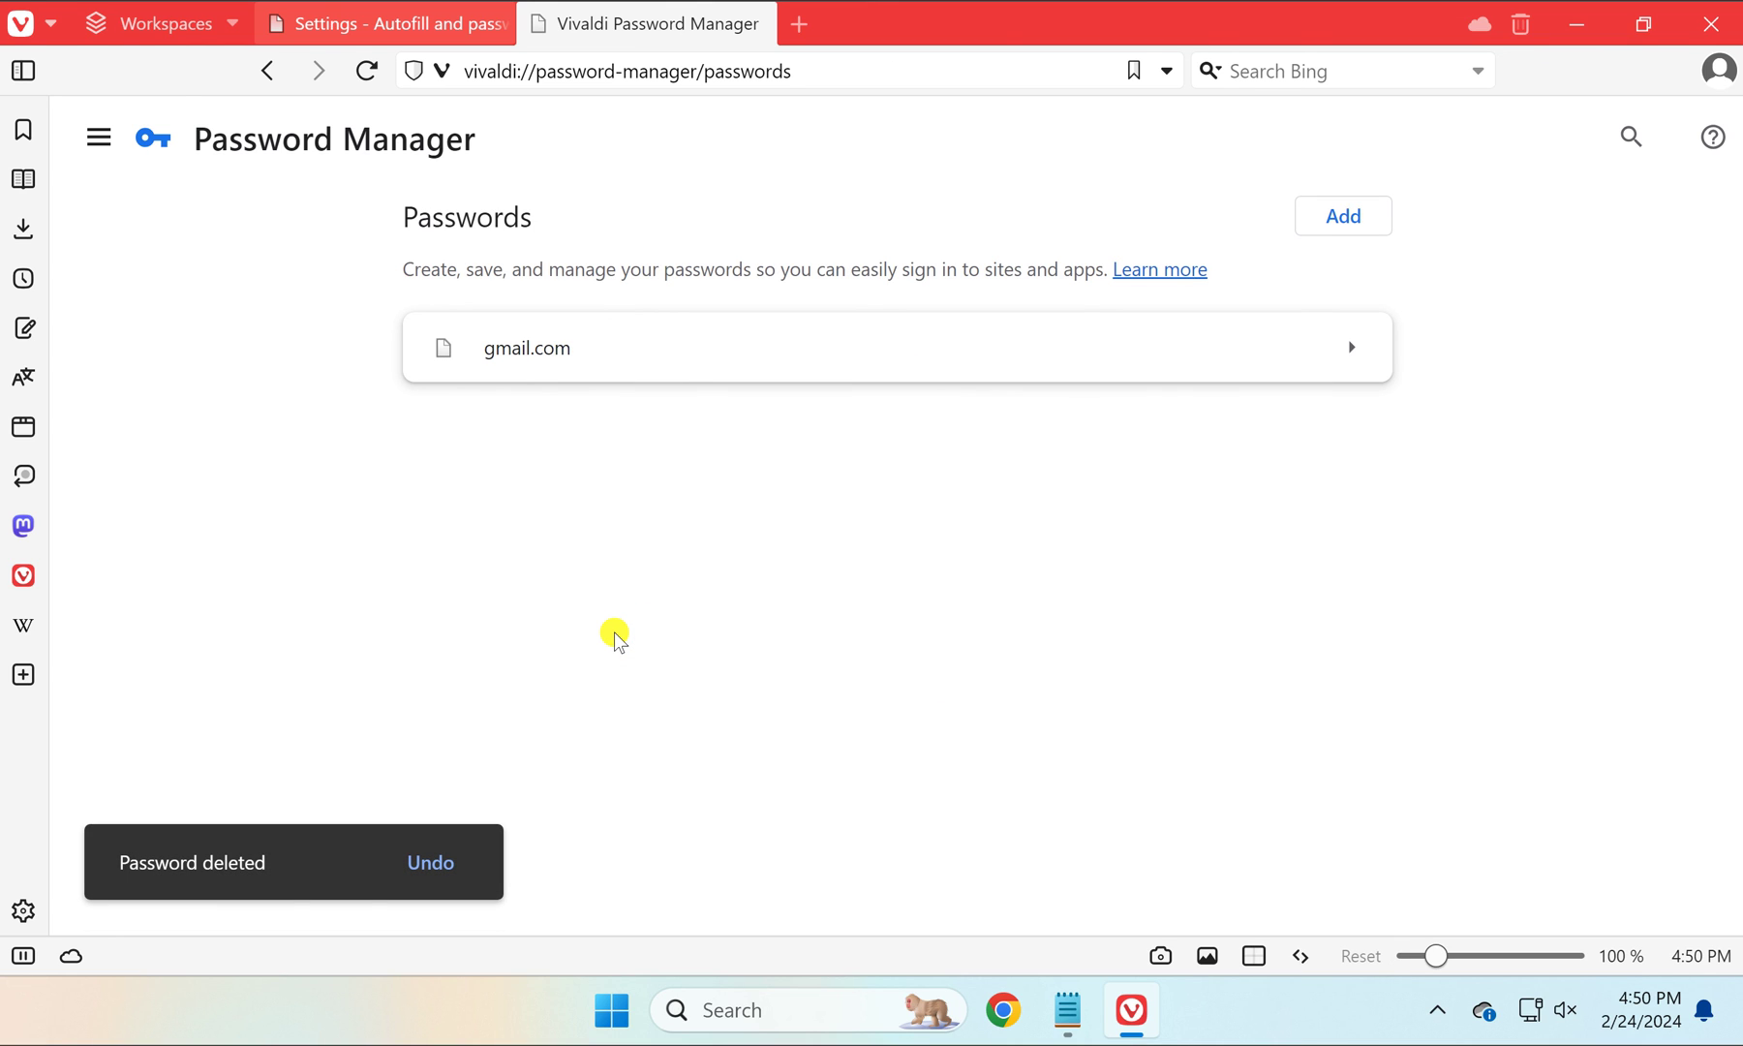